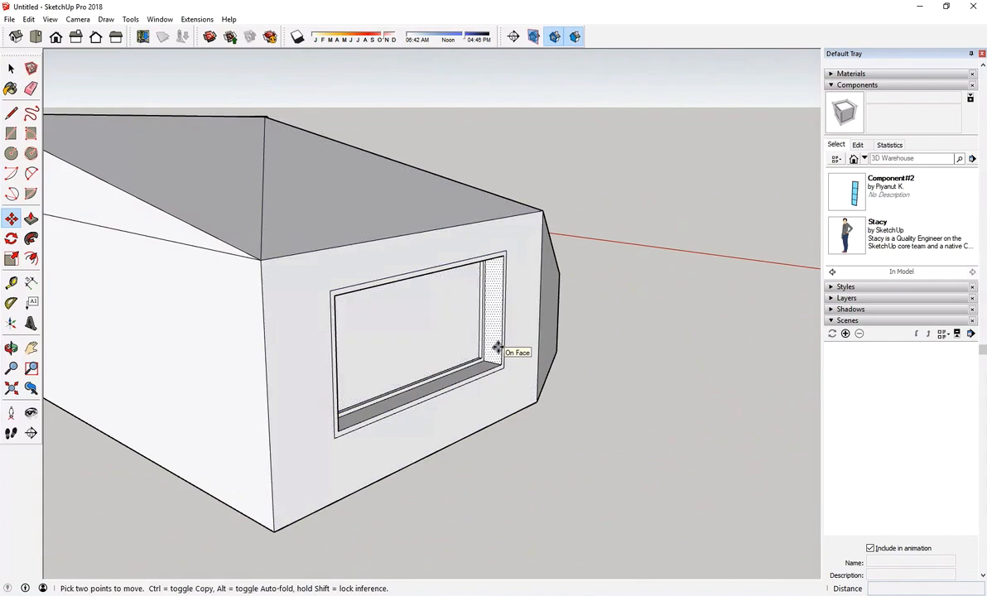
Turn the recessed window geometry into a component glued to Any, with Cut opening and Replace selection with component enabled.
key("space")
middle_click_drag(582, 410, 220, 456)
left_click_drag(232, 450, 393, 285)
middle_click_drag(366, 417, 346, 465)
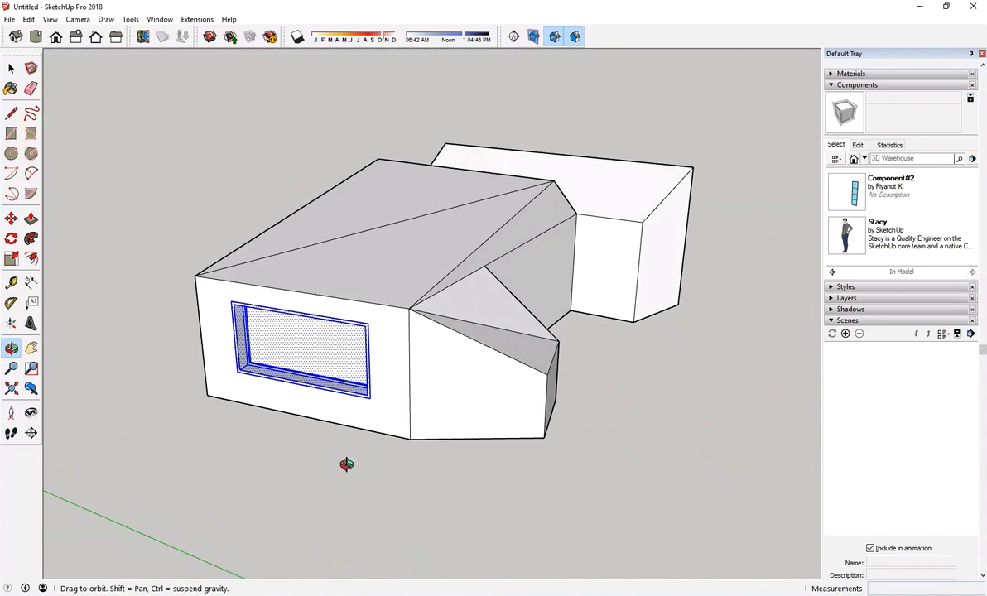
right_click(313, 361)
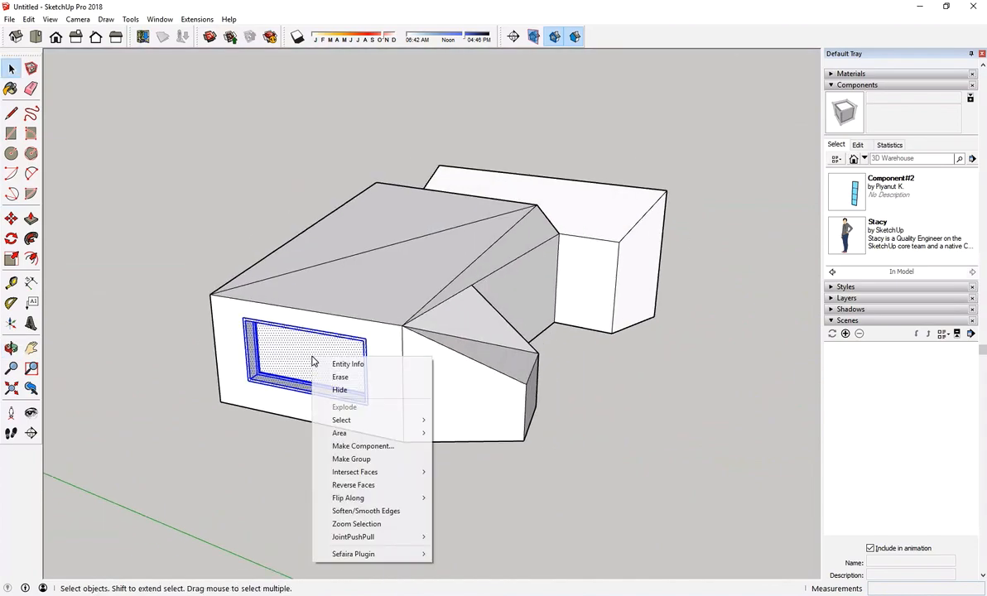
left_click(343, 447)
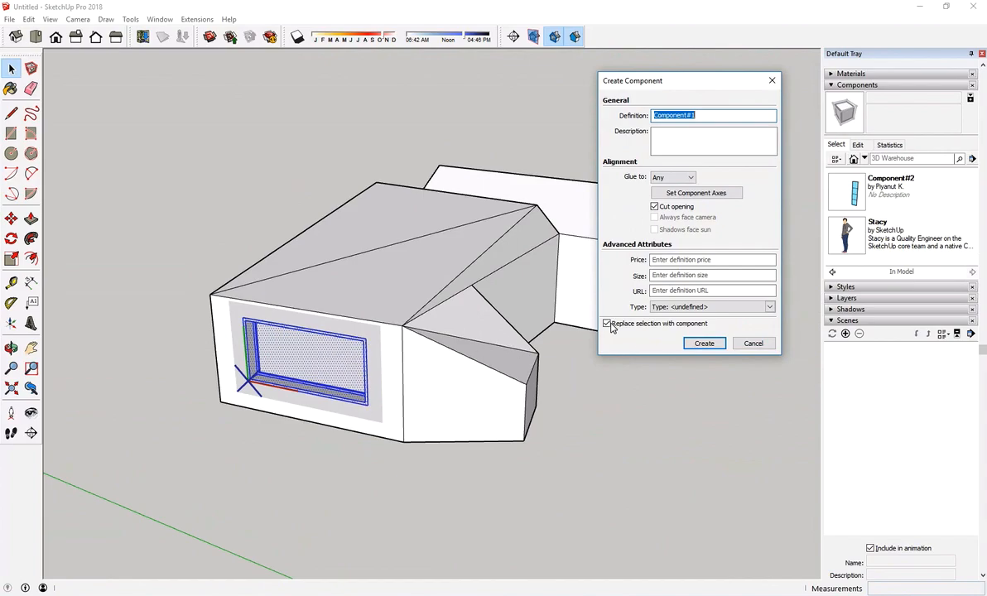
left_click(703, 343)
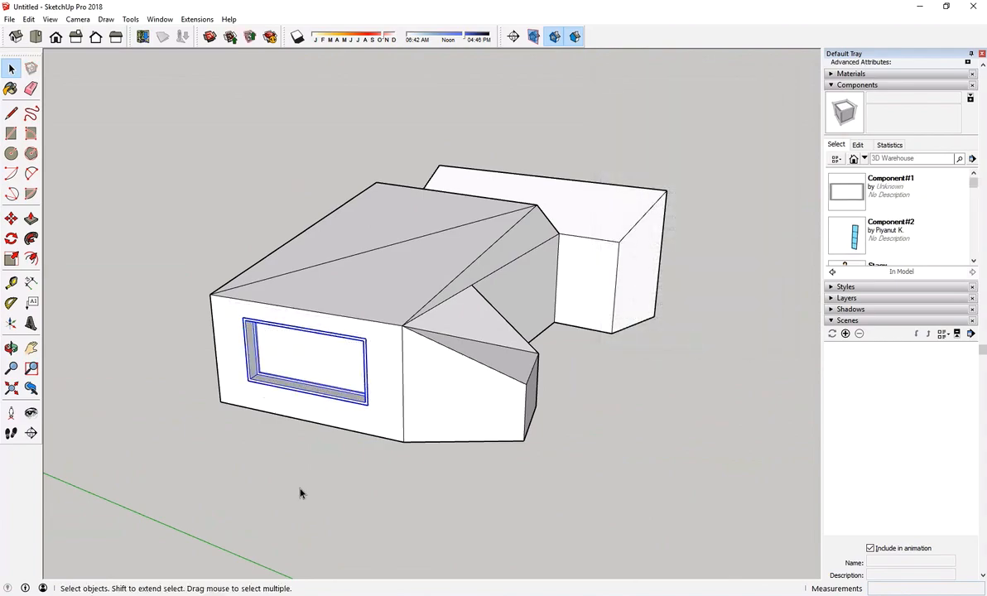
Delete the new window component from the wall and undo the deletion.
left_click(296, 490)
left_click(304, 357)
key("Delete")
key("ctrl+z")
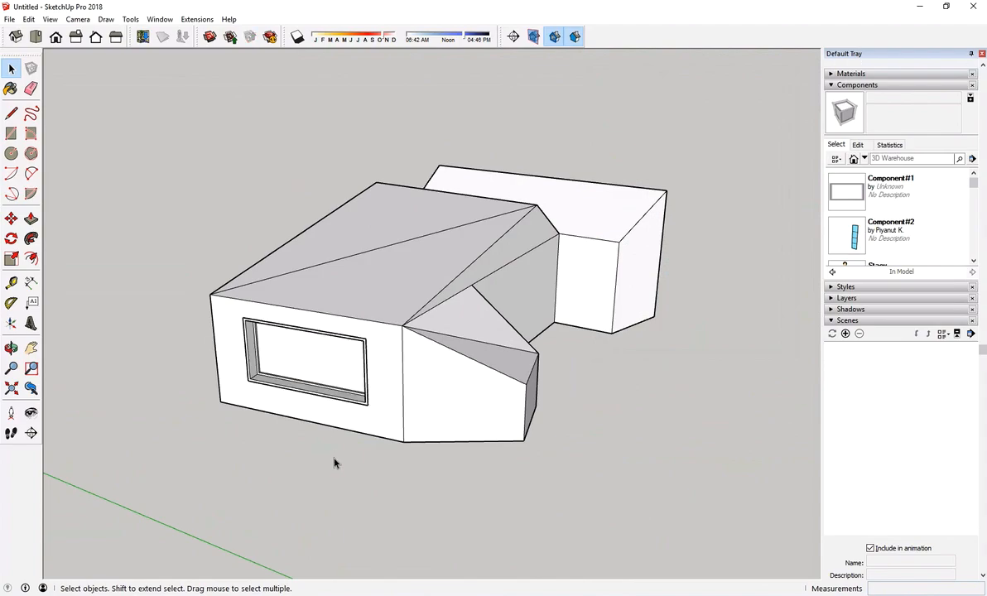
Open the window component for editing to examine its geometry, and close it without changes.
double_click(291, 325)
left_click(291, 324)
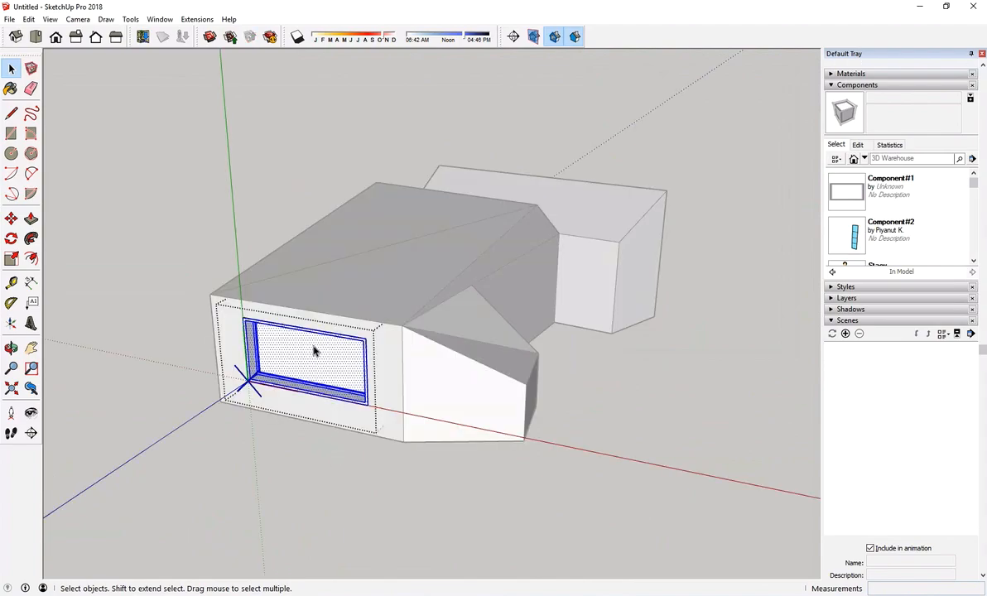
left_click(311, 456)
left_click(303, 371)
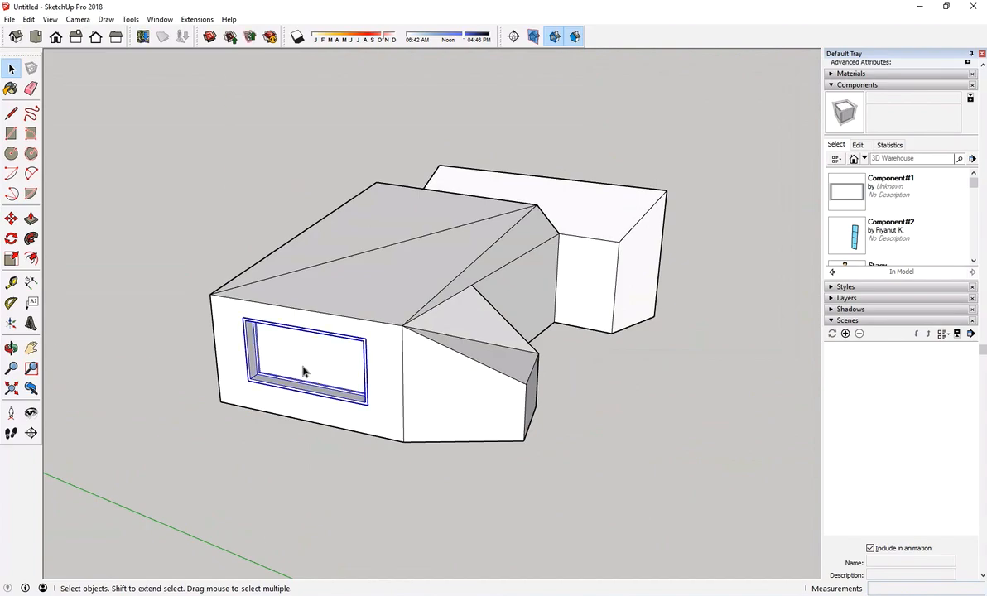
double_click(304, 371)
left_click(304, 369)
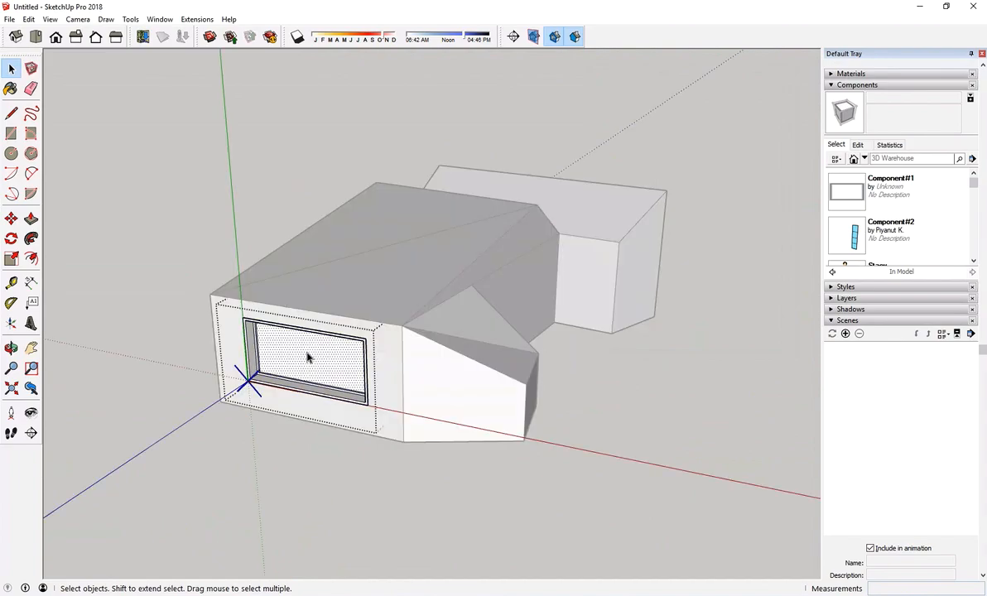
left_click(266, 479)
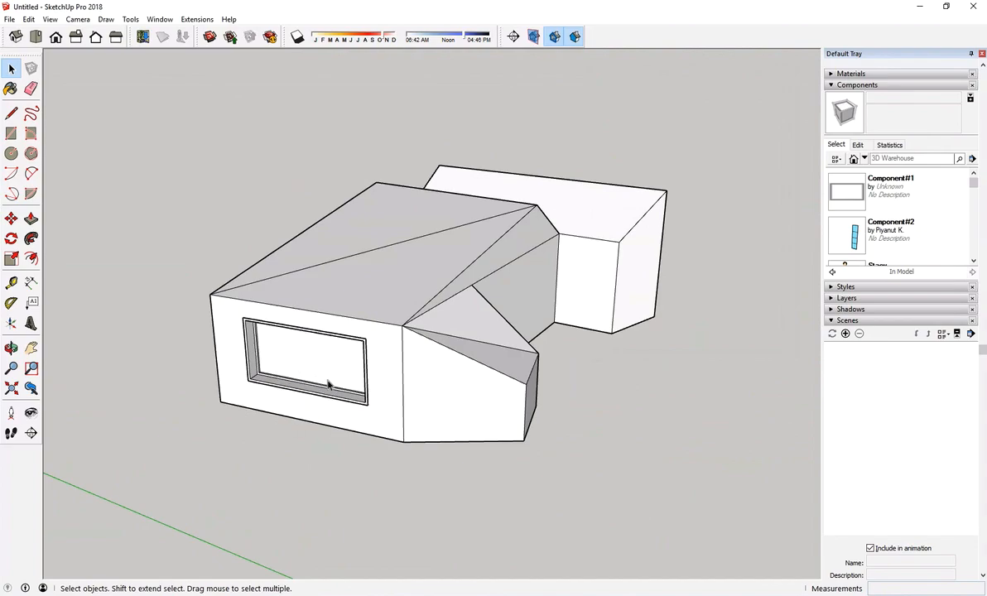
Create a guide line about 2' 8 1/2" above the large wall's base edge, aligned with the tall blue window's lower corner.
middle_click_drag(582, 363, 542, 372)
scroll(663, 467, "up", 2)
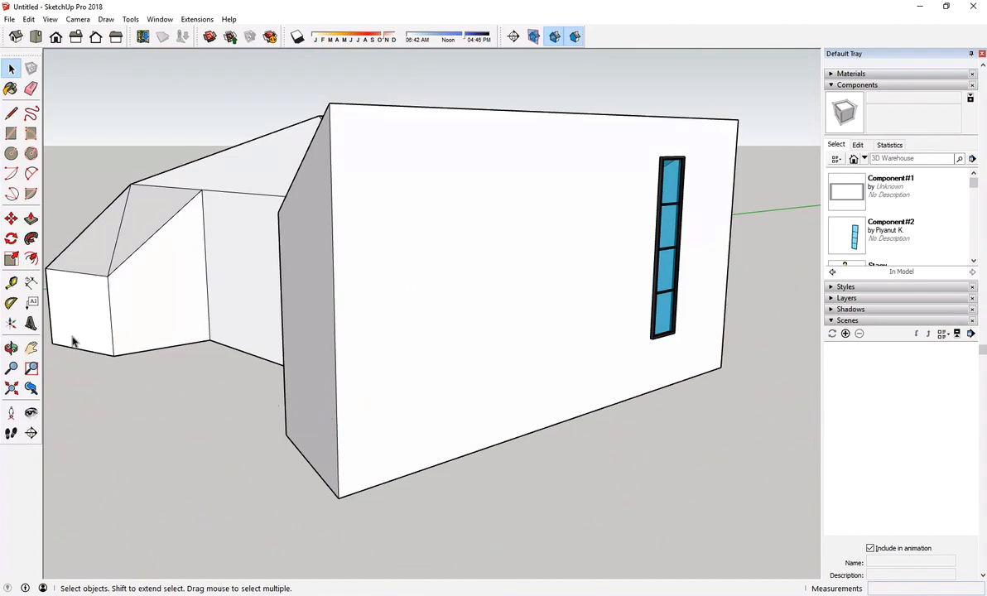
left_click(11, 286)
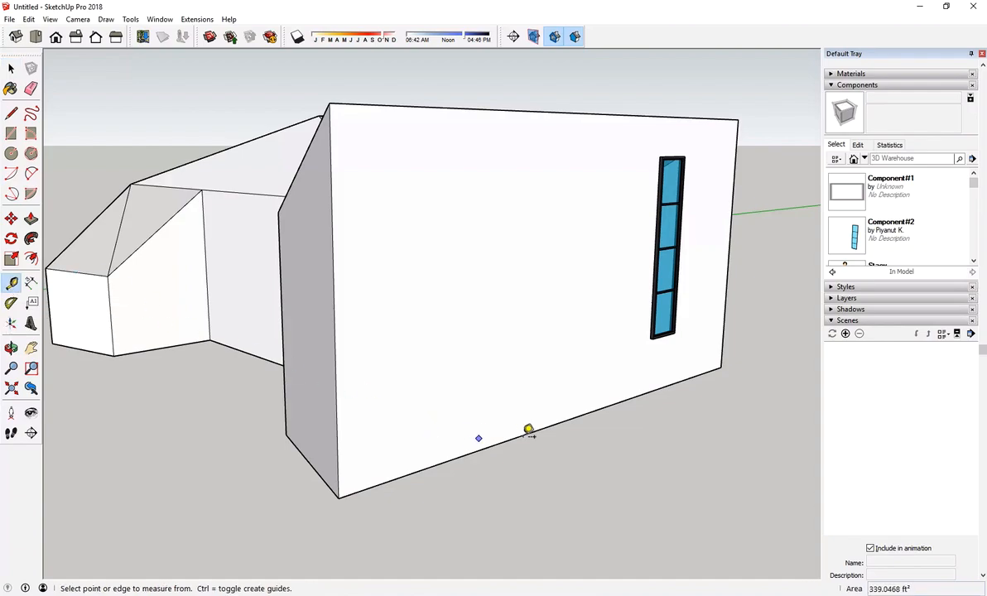
left_click(573, 417)
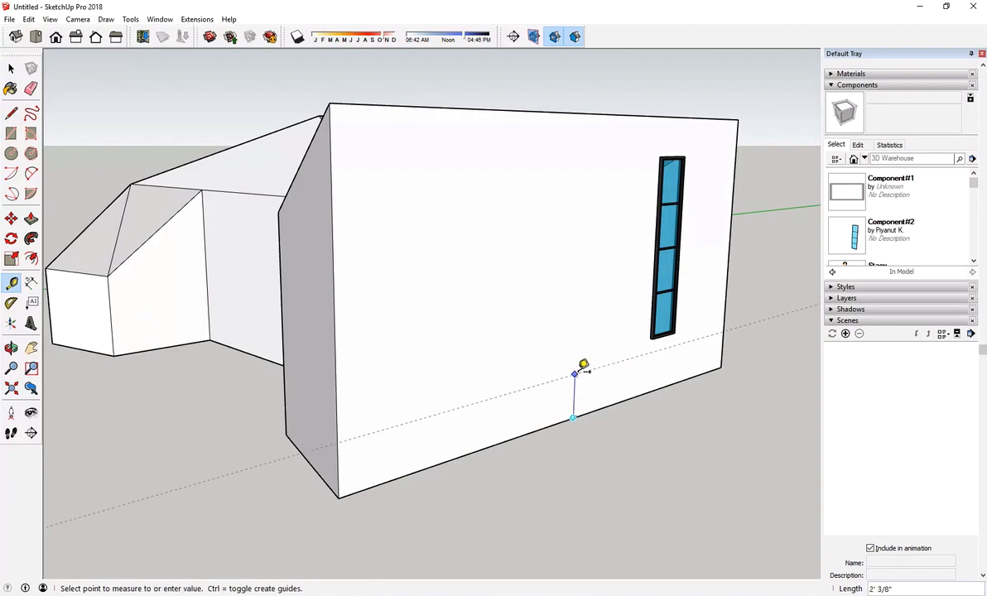
scroll(653, 338, "up", 3)
scroll(656, 335, "up", 3)
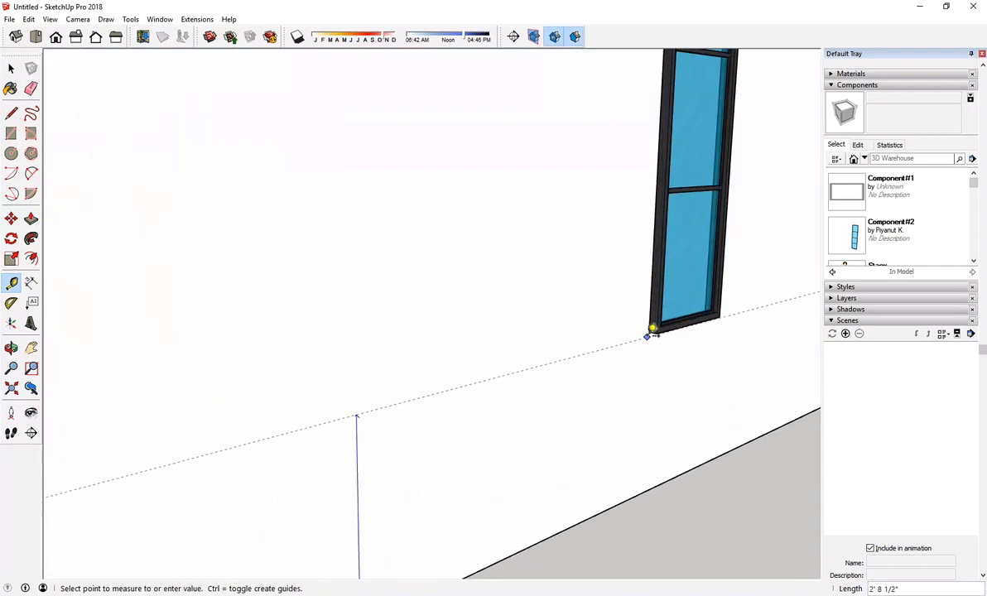
left_click(655, 328)
scroll(583, 332, "down", 4)
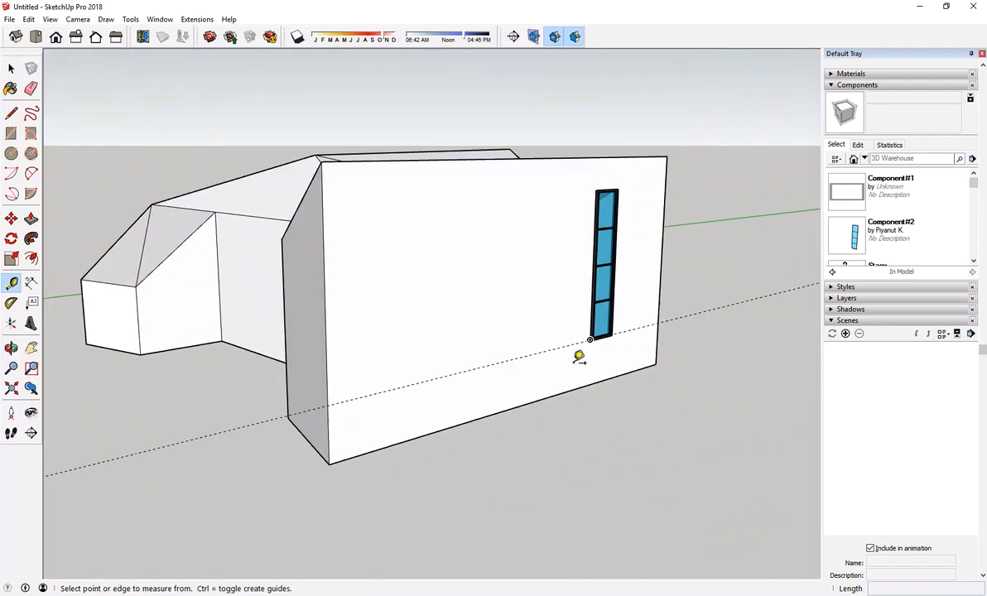
left_click(583, 339)
Insert another instance of the recessed window component beside the tall blue window, with its lower corner on the guide line.
middle_click_drag(640, 356, 624, 371)
scroll(629, 310, "up", 1)
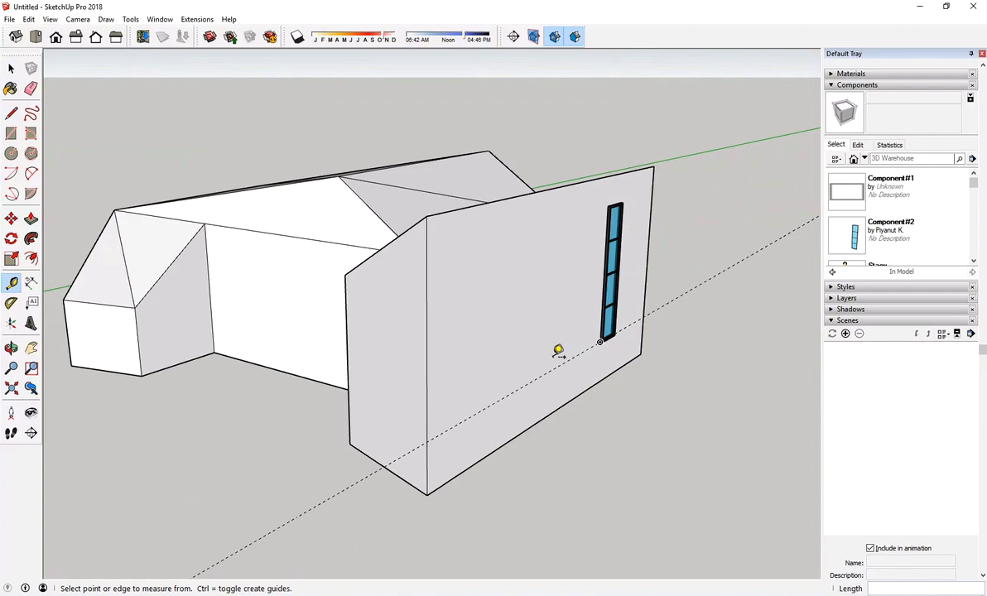
key("space")
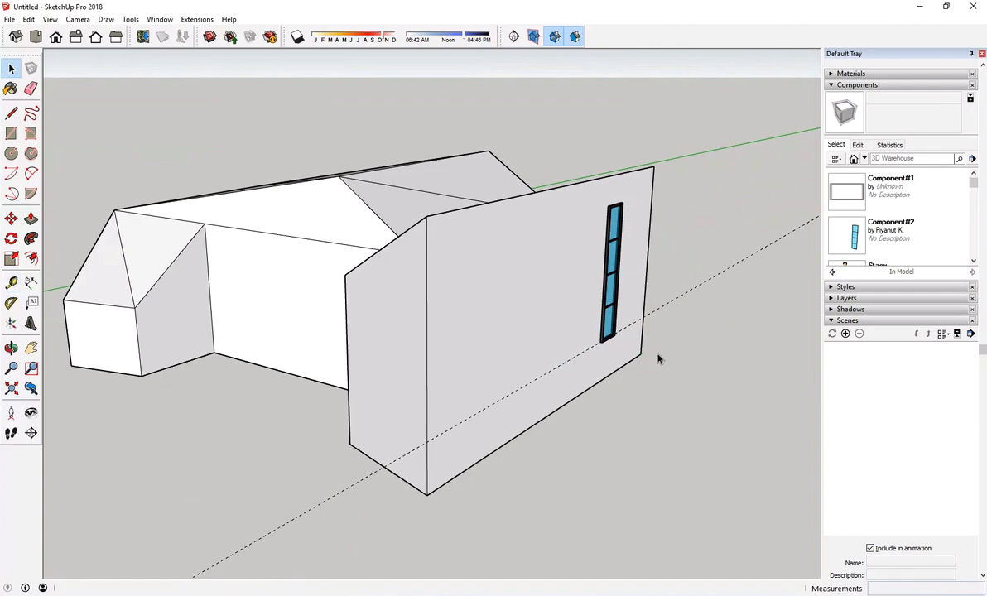
left_click(850, 197)
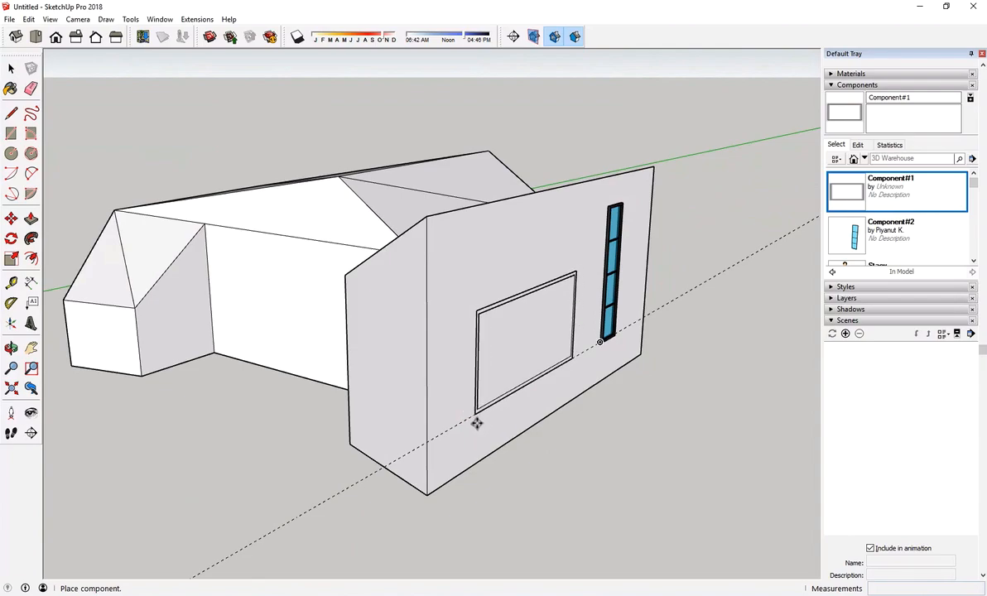
left_click(465, 425)
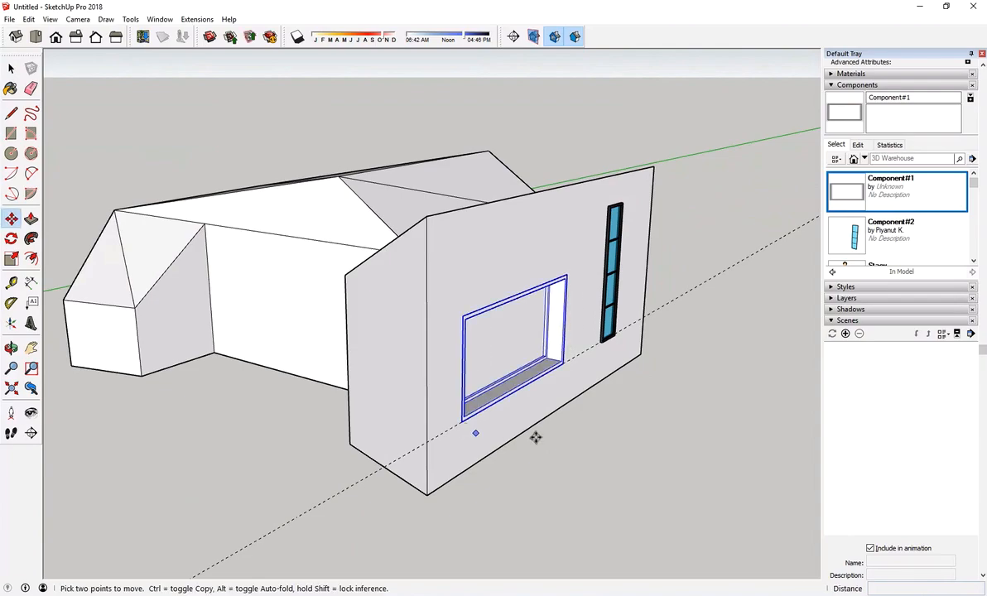
middle_click_drag(536, 437, 557, 469)
key("space")
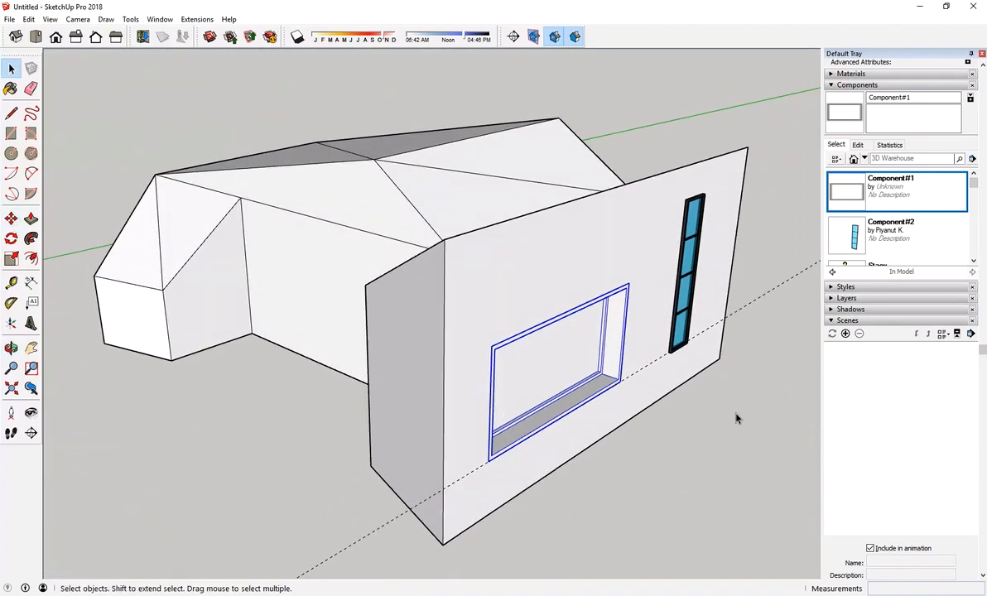
Delete the guide line running across the wall beneath the two windows.
left_click(776, 296)
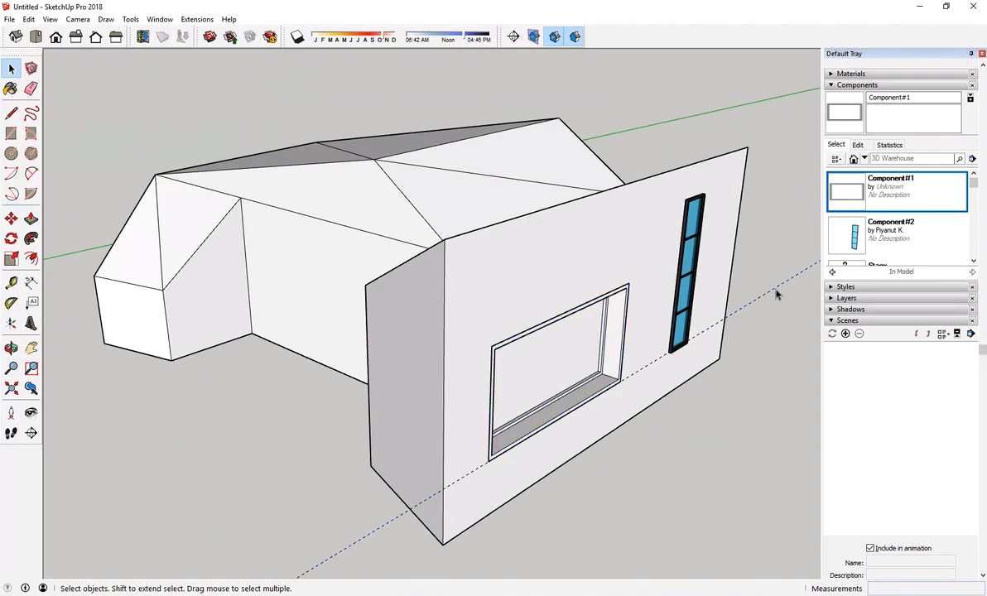
key("Delete")
middle_click_drag(632, 377, 605, 434)
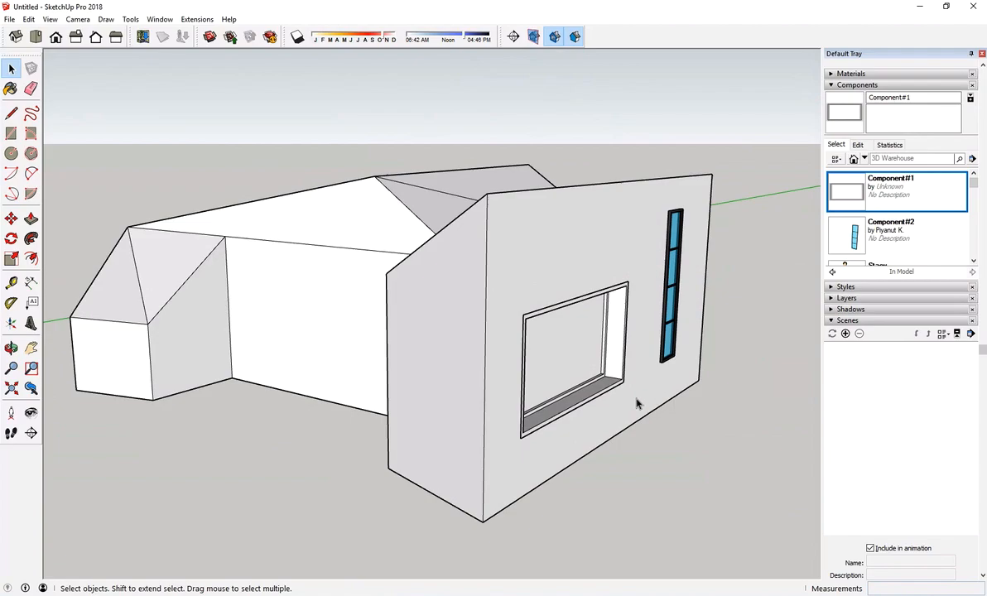
scroll(563, 368, "down", 3)
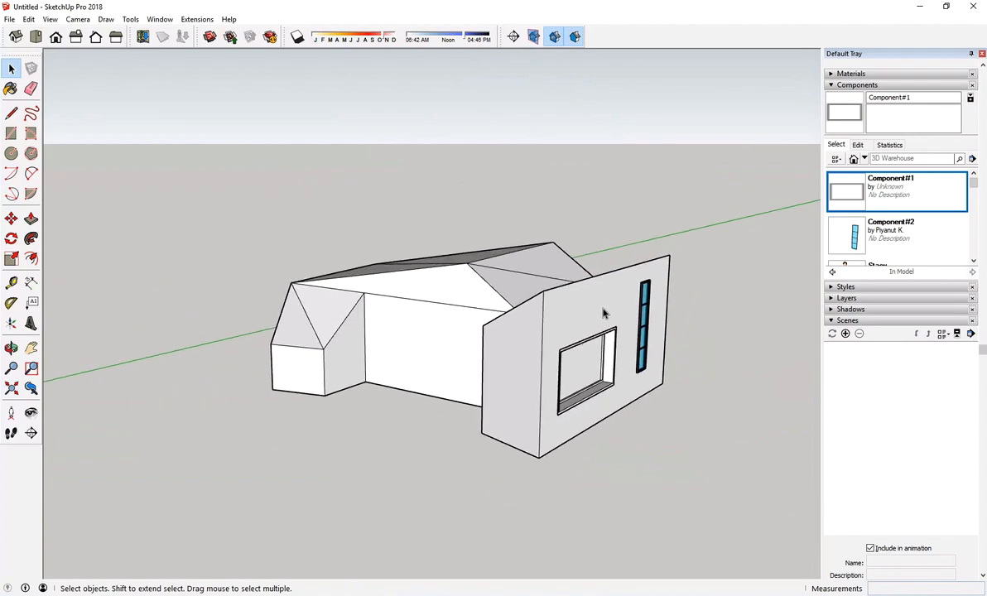